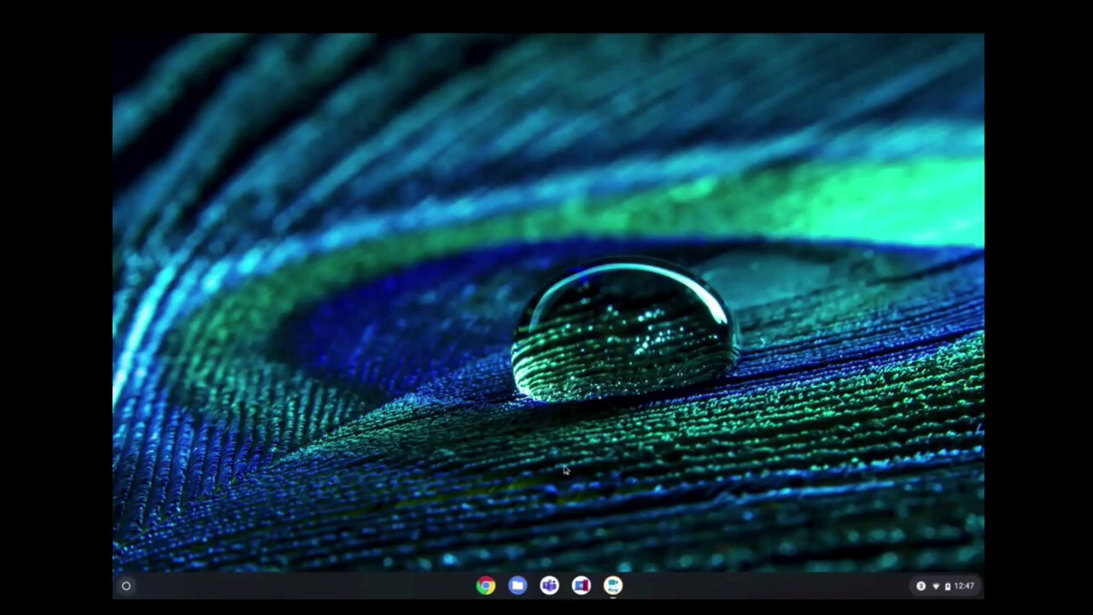
# Step: Show the windows10.iso image by opening the Downloads folder in the Files app
pyautogui.click(519, 586)
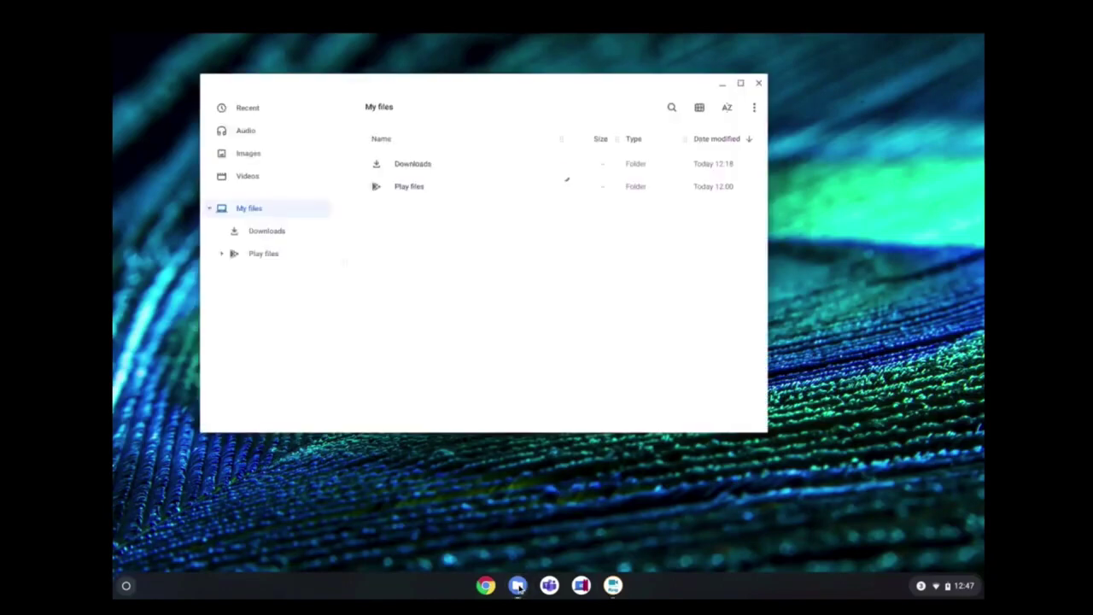
pyautogui.doubleClick(431, 162)
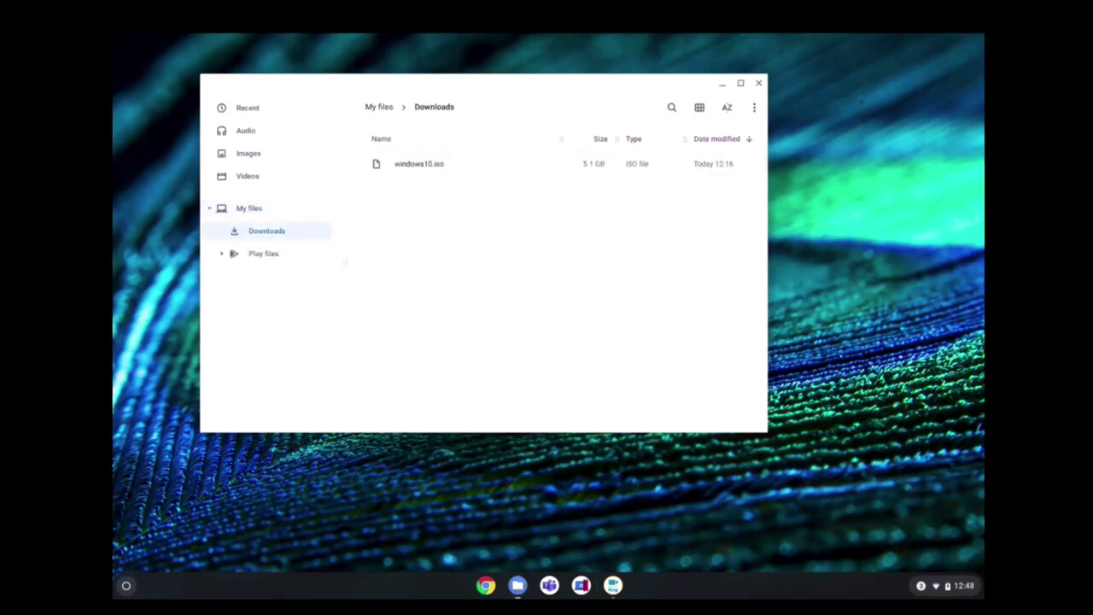
# Step: Create the Win10HR VM from windows10.iso in crosh, then enter 'vmc start Win10HR'
pyautogui.hotkey('ctrl', 'alt', 't')
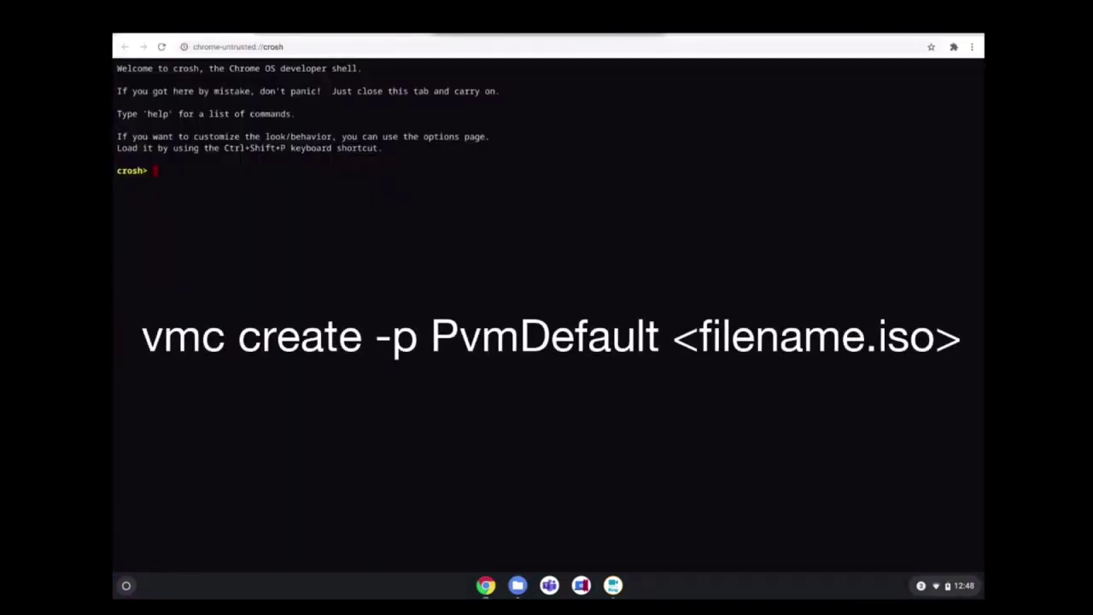
pyautogui.write('vmc c')
pyautogui.write('reate ')
pyautogui.write('-p')
pyautogui.write(' Wi')
pyautogui.write('n10HR')
pyautogui.write(' wind')
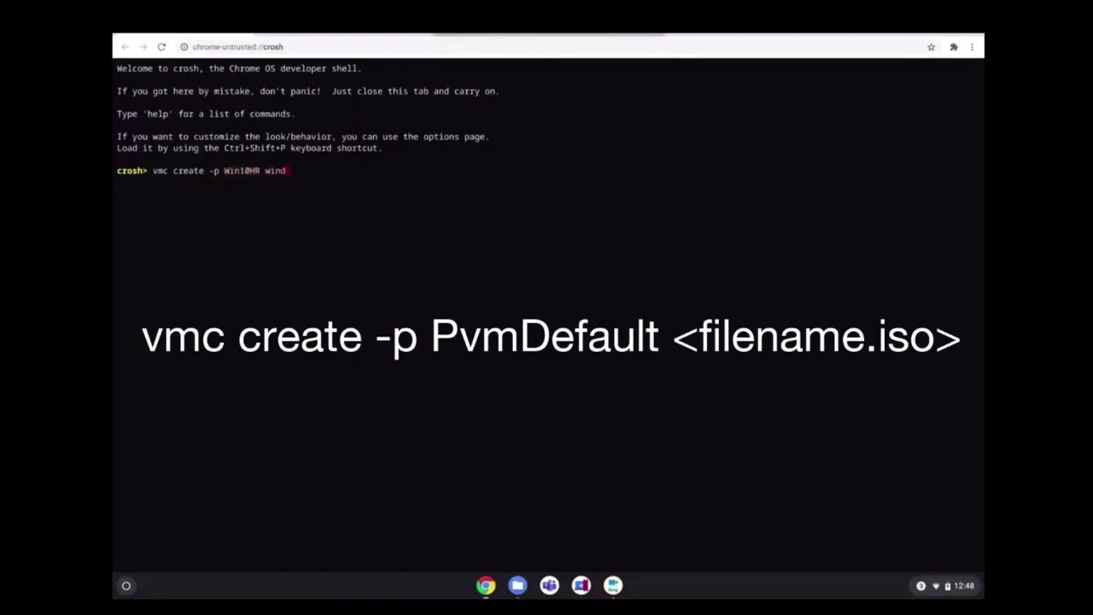
pyautogui.write('ows10.')
pyautogui.write('iso')
pyautogui.press('Return')
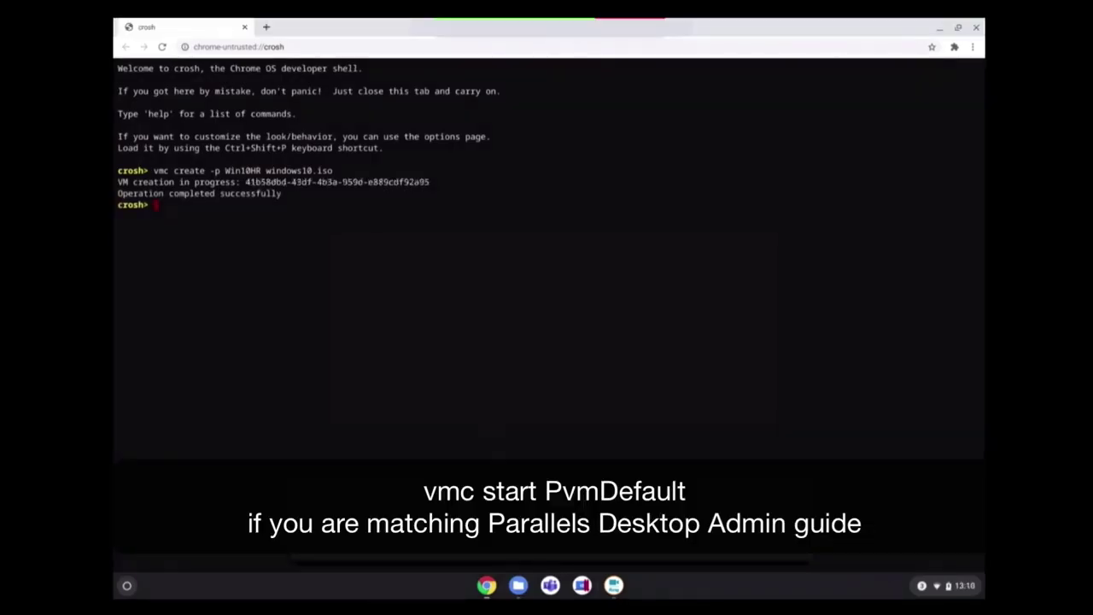
pyautogui.write('vmc start ')
pyautogui.write('Win')
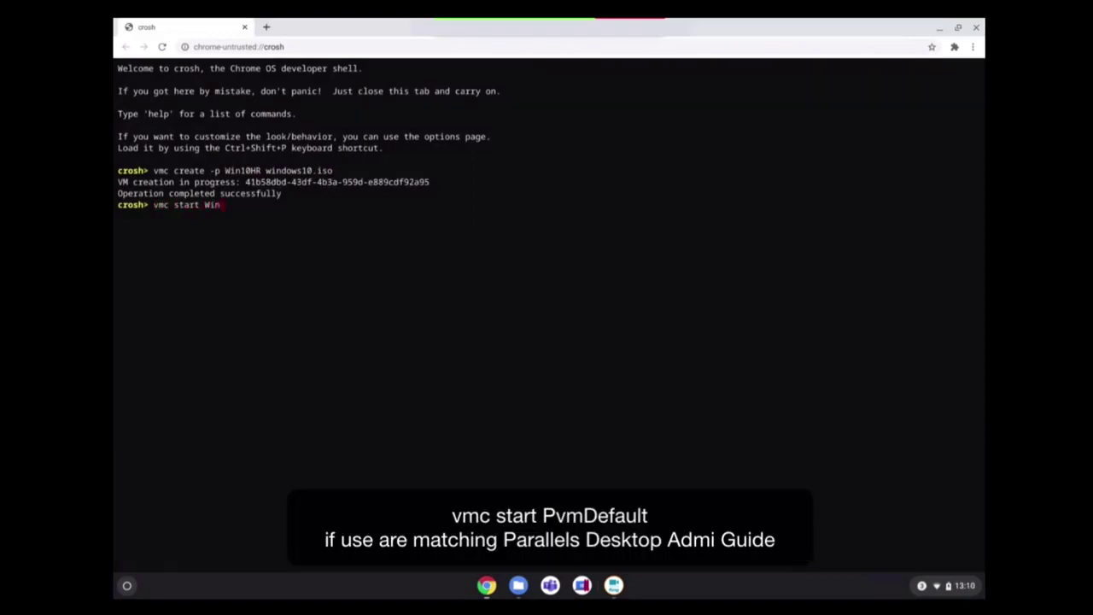
pyautogui.write('10HR')
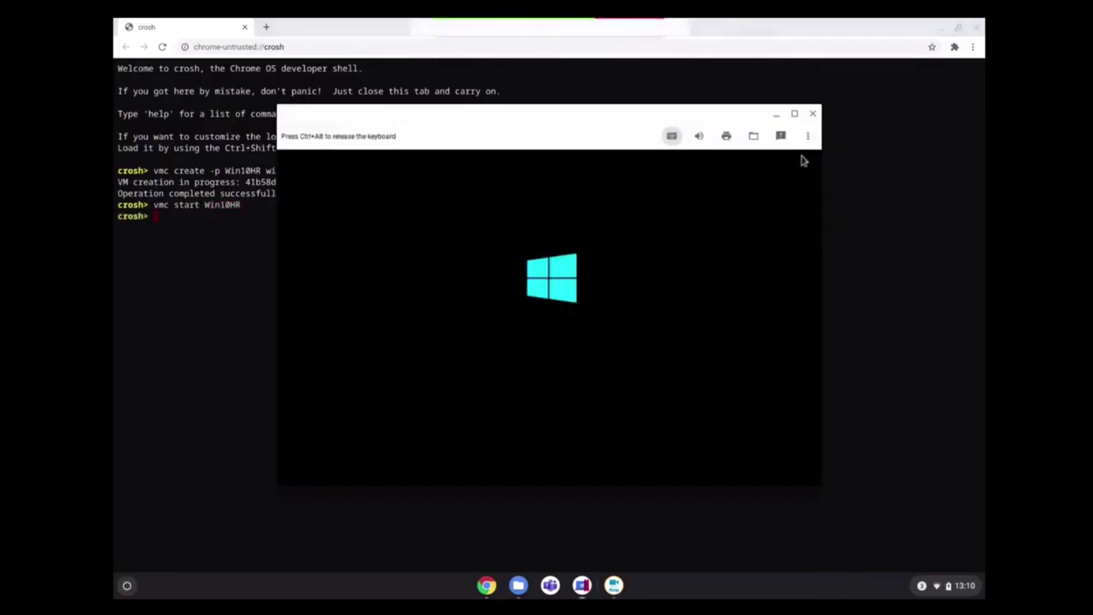
# Step: Maximize the Win10HR VM window and restart Windows Setup immediately
pyautogui.click(795, 114)
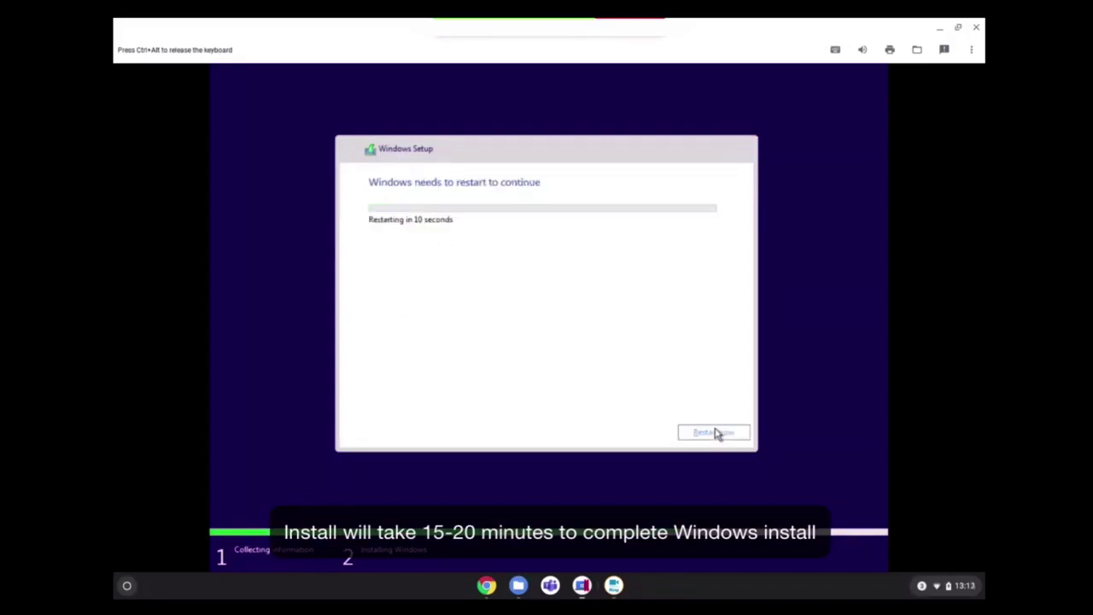
pyautogui.click(716, 432)
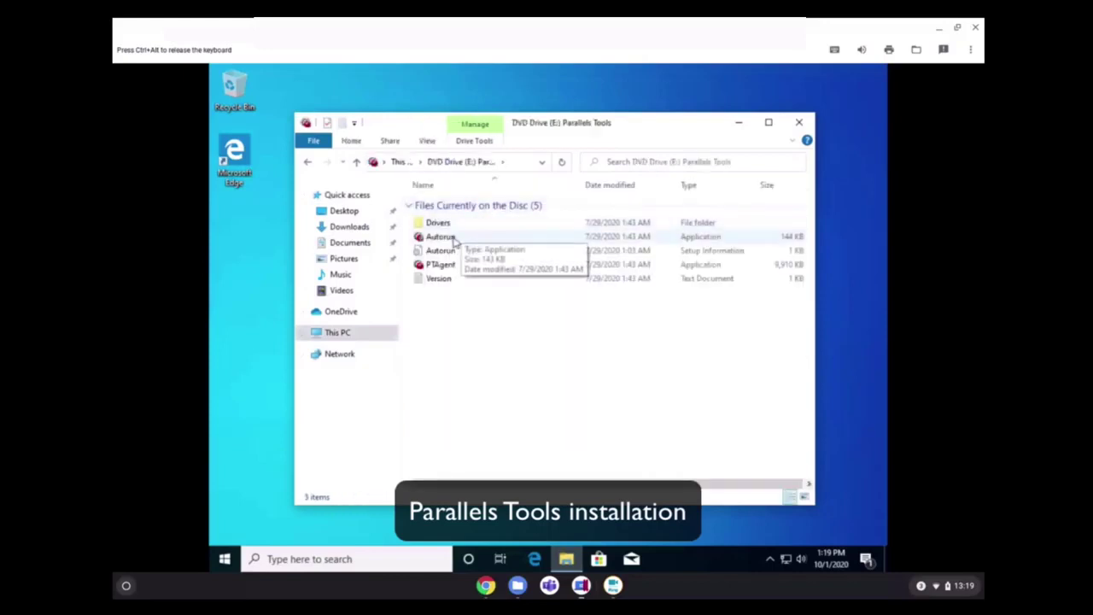
# Step: Run Parallels Tools Autorun from the disc, close the installer, and shut Windows down
pyautogui.doubleClick(453, 241)
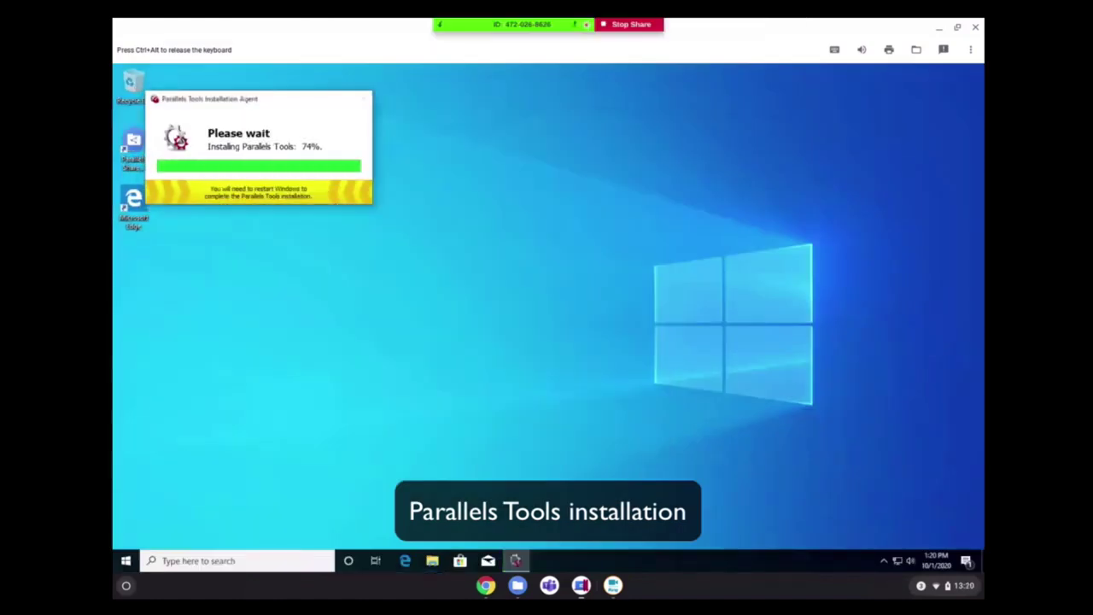
pyautogui.click(326, 190)
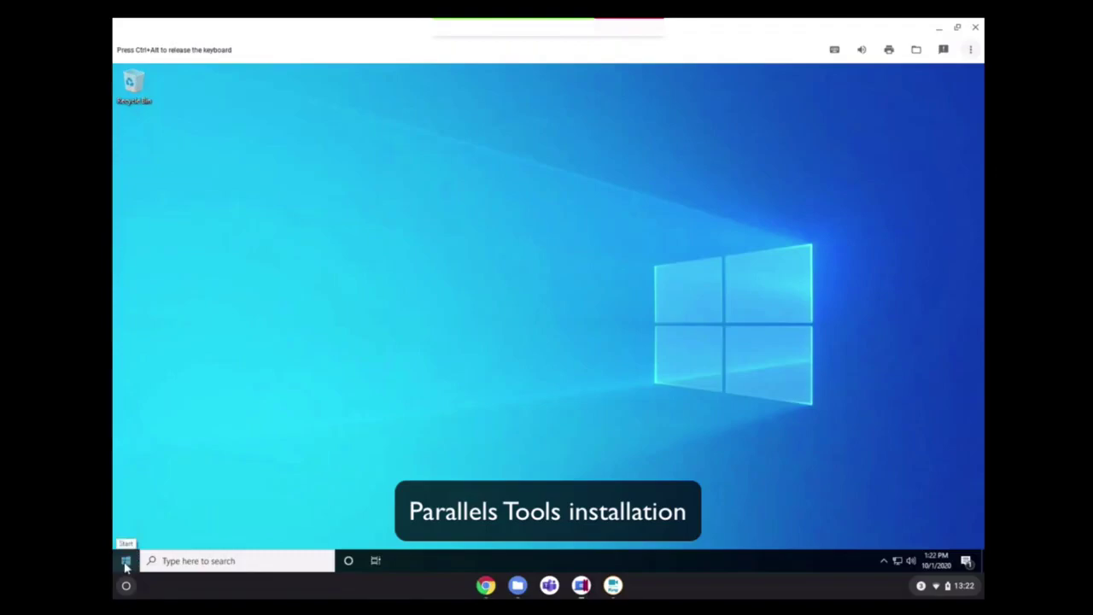
pyautogui.click(125, 560)
pyautogui.click(127, 533)
pyautogui.click(167, 490)
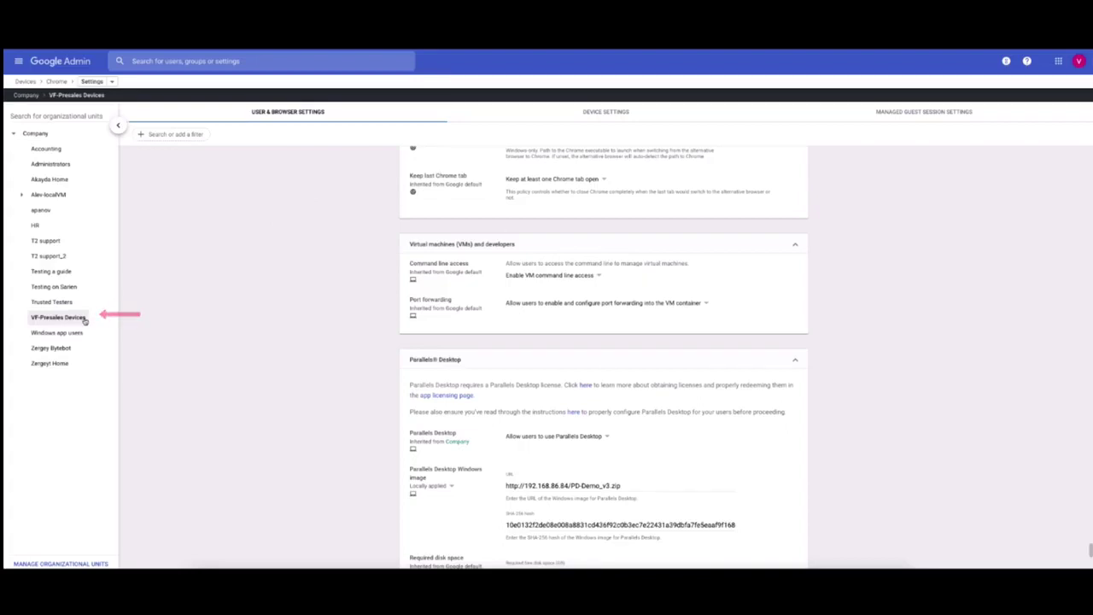
pyautogui.click(84, 320)
pyautogui.moveTo(631, 487); pyautogui.dragTo(505, 483)
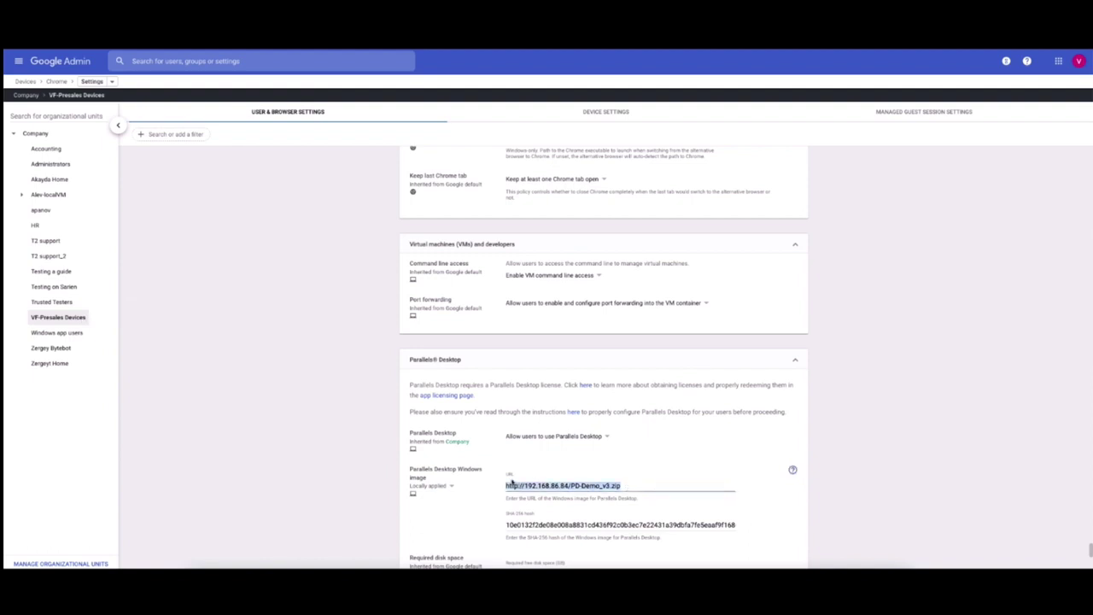
pyautogui.write('ht')
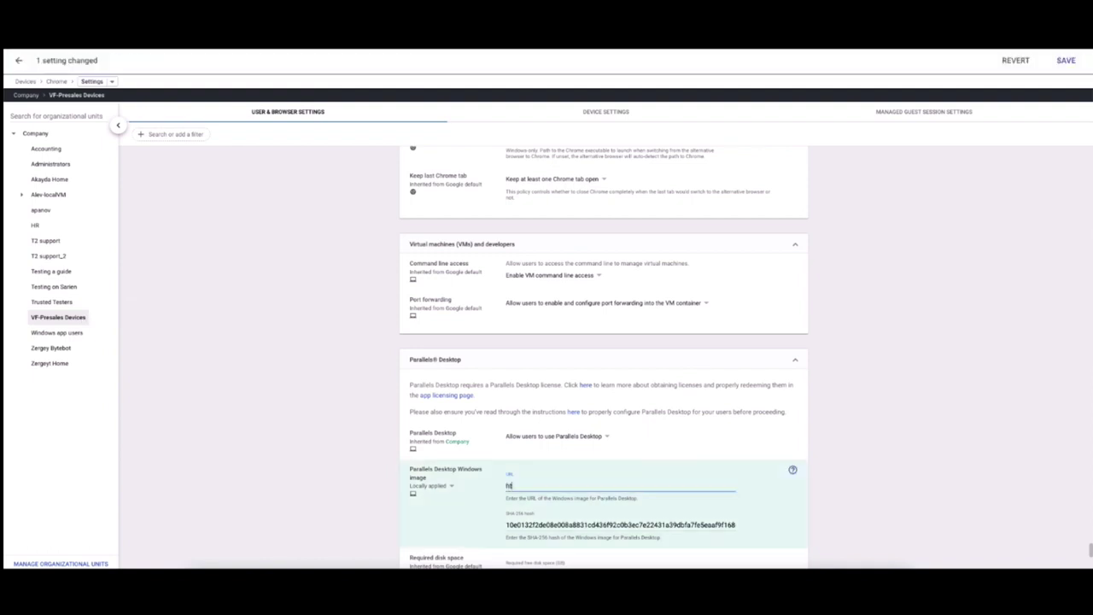
pyautogui.write('tp:/')
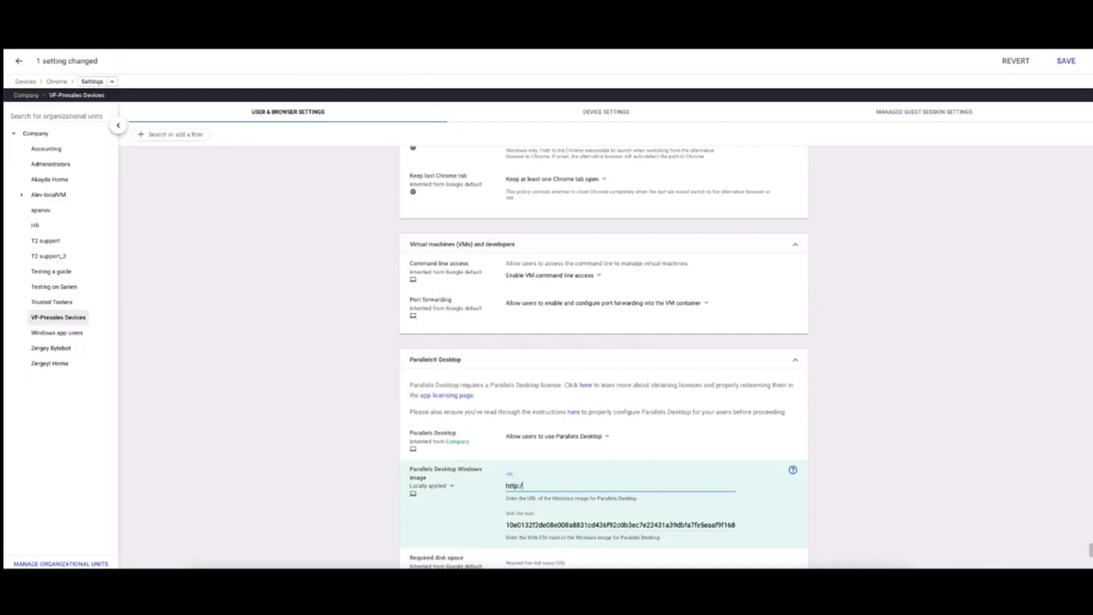
pyautogui.write('/192.168.86.10/Win10HR.zip')
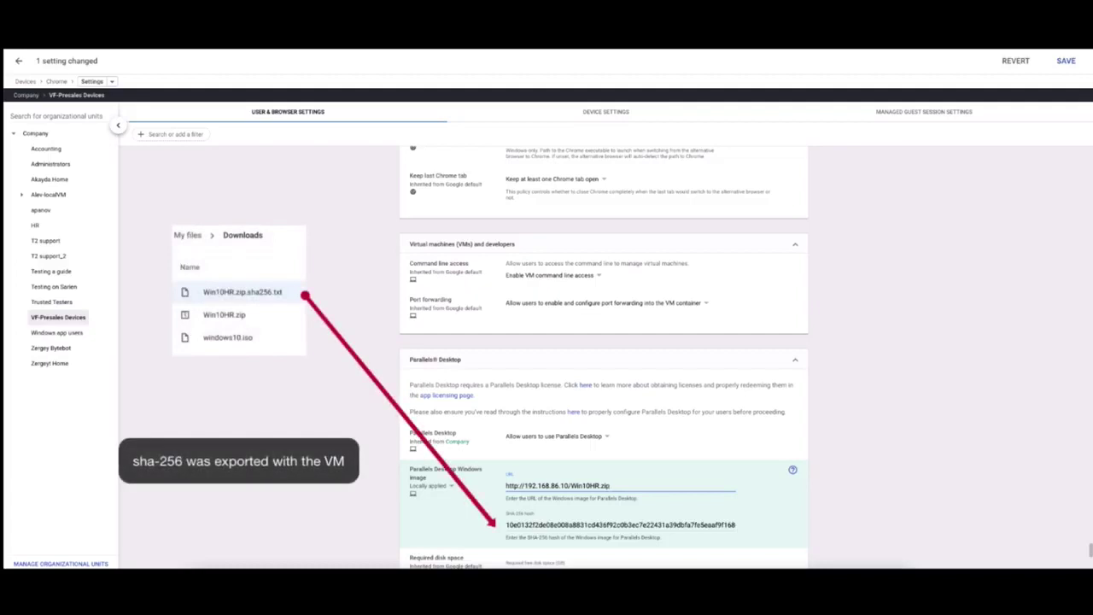
pyautogui.press('Tab')
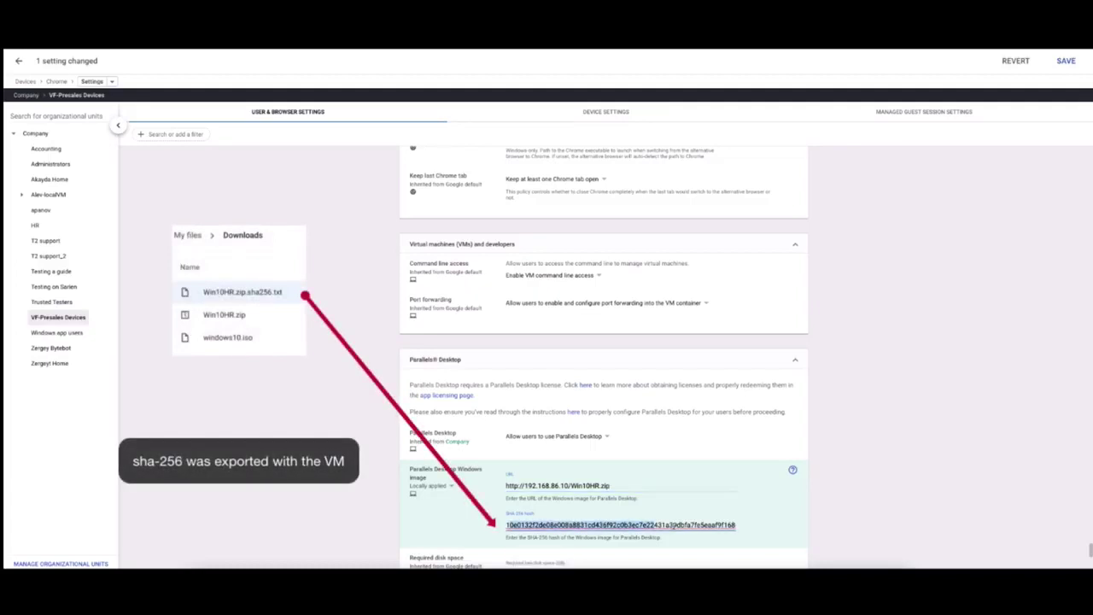
pyautogui.press('BackSpace')
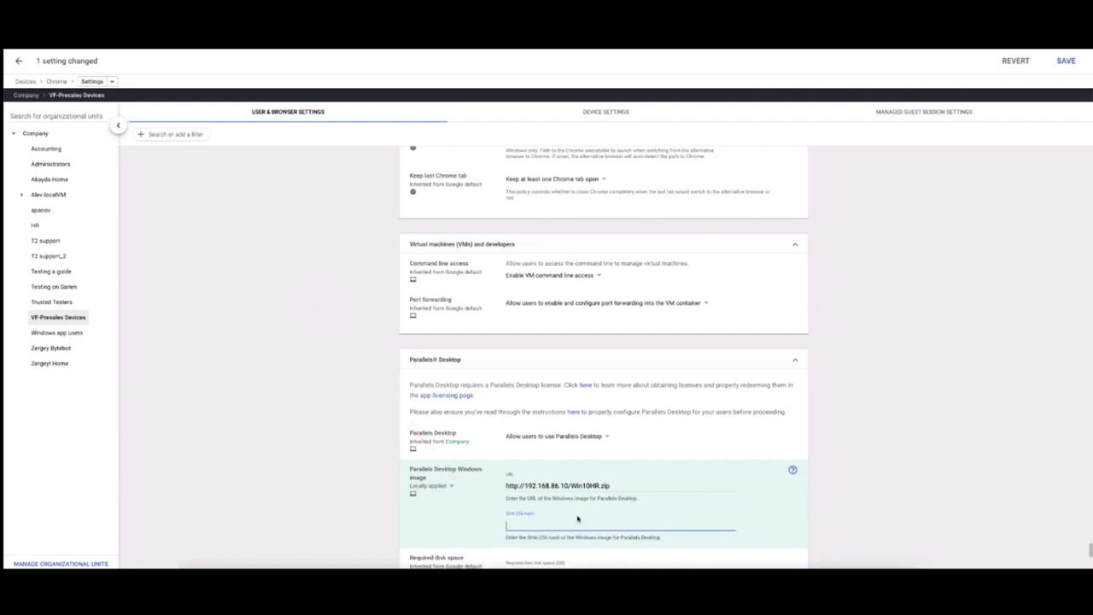
pyautogui.hotkey('ctrl', 'v')
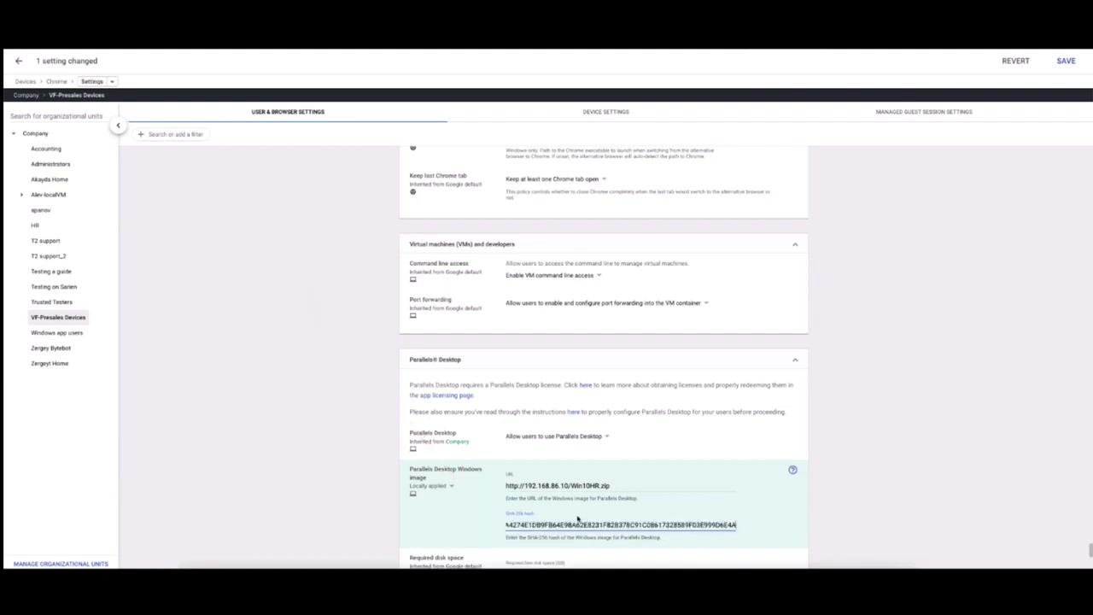
pyautogui.click(1065, 61)
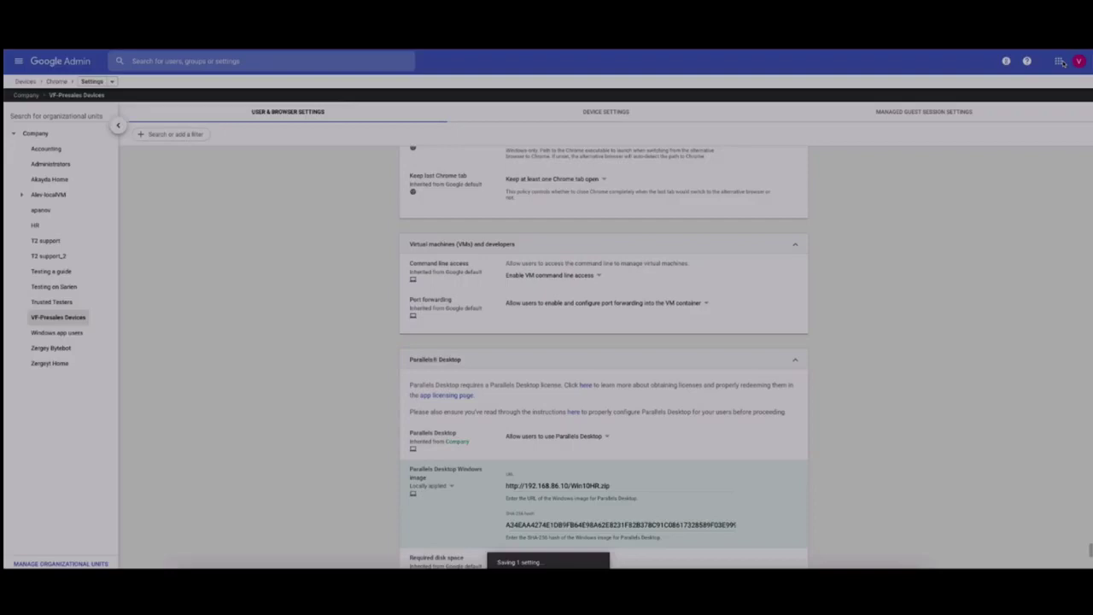